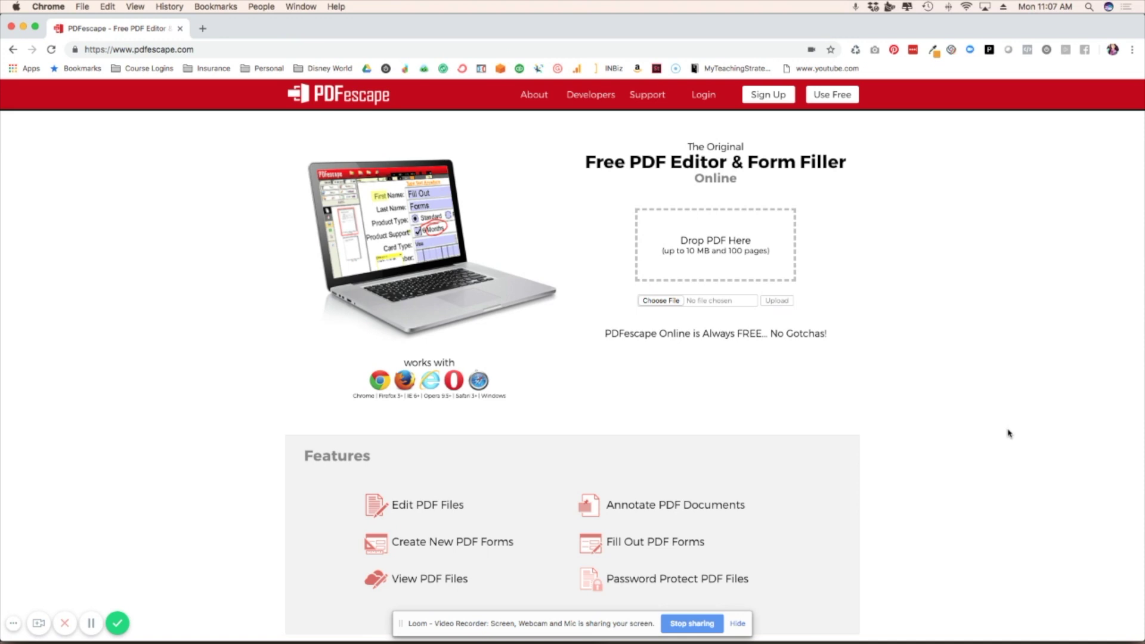
Bring up Conquer 2019 Bigger Picture Plan.pdf in Finder and Quick Look it.
mouse_move(383, 623)
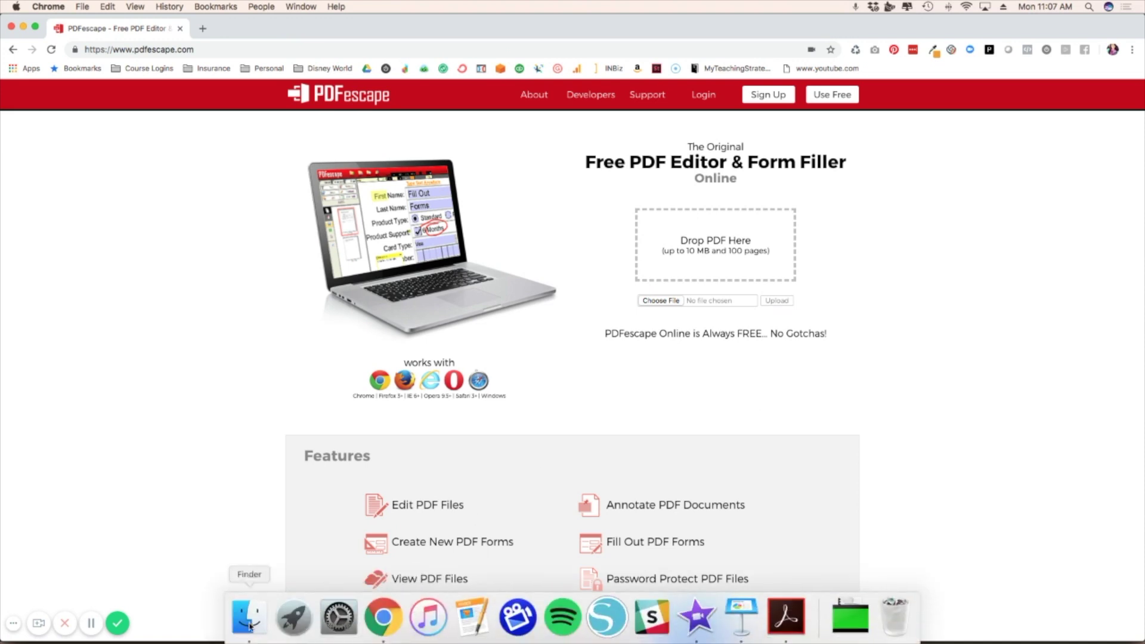
click(249, 623)
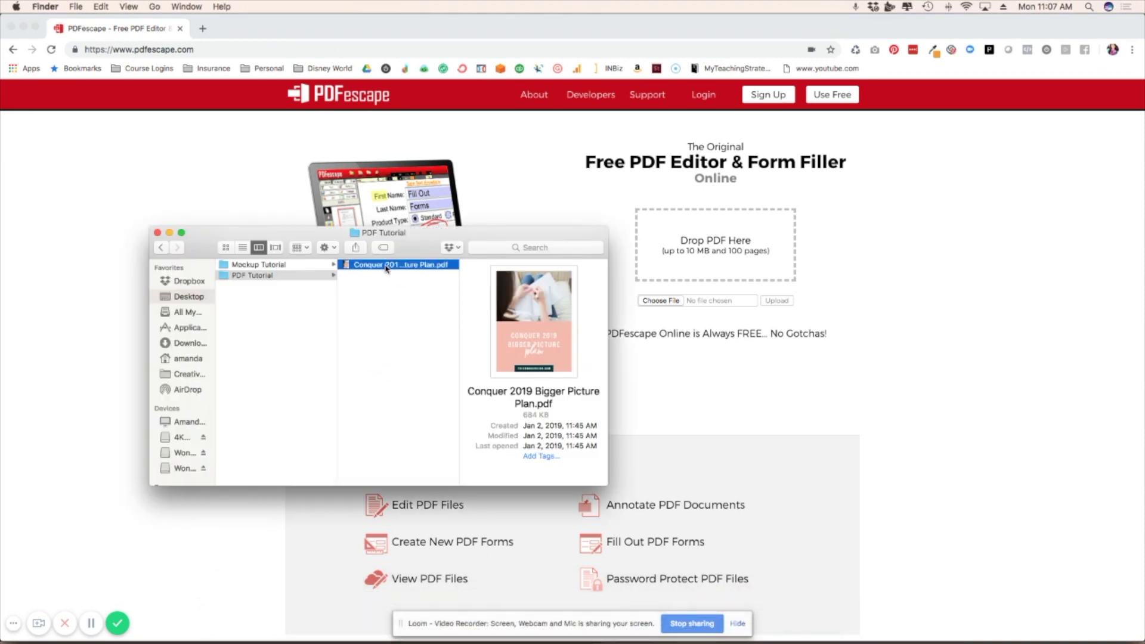
key(space)
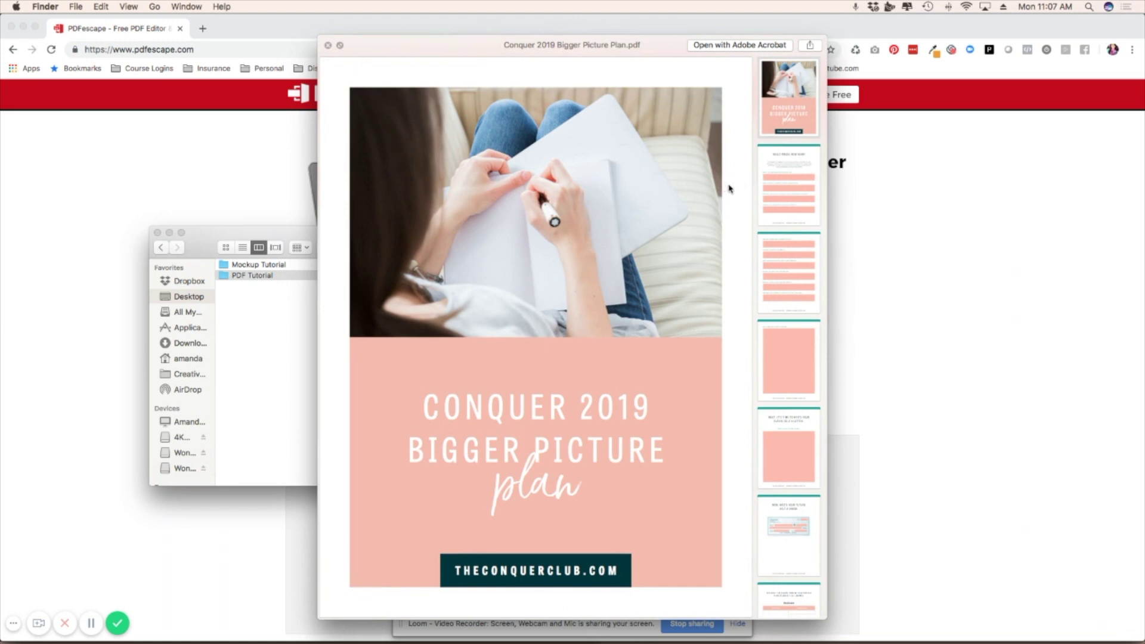
Preview worksheet pages 2, 3 and 4, return to page 2, then close the preview.
click(791, 186)
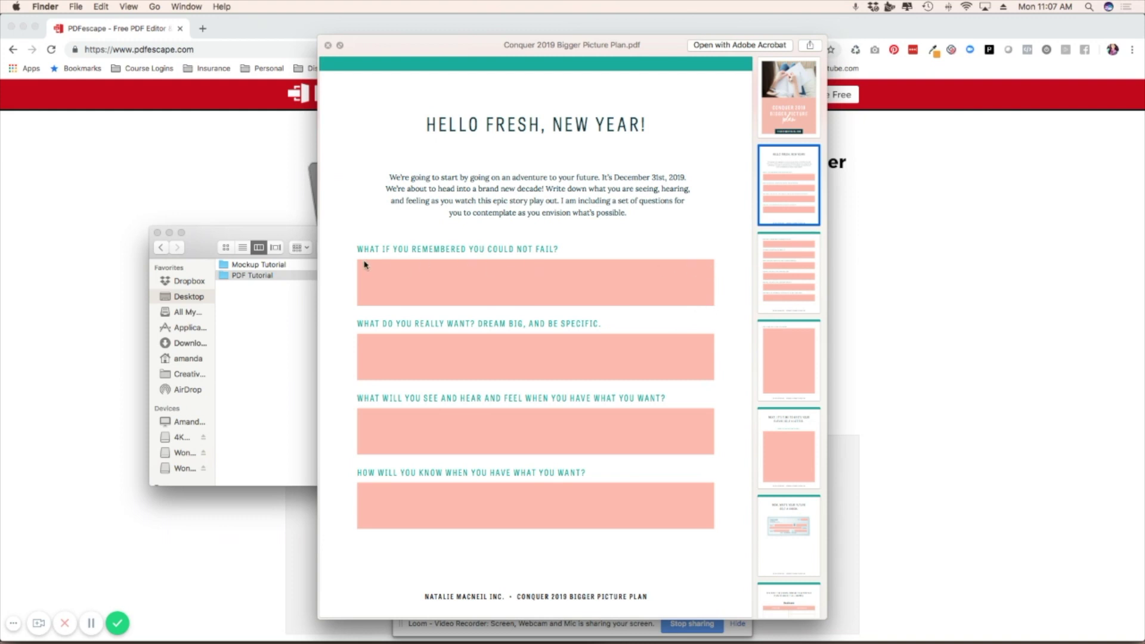
click(794, 275)
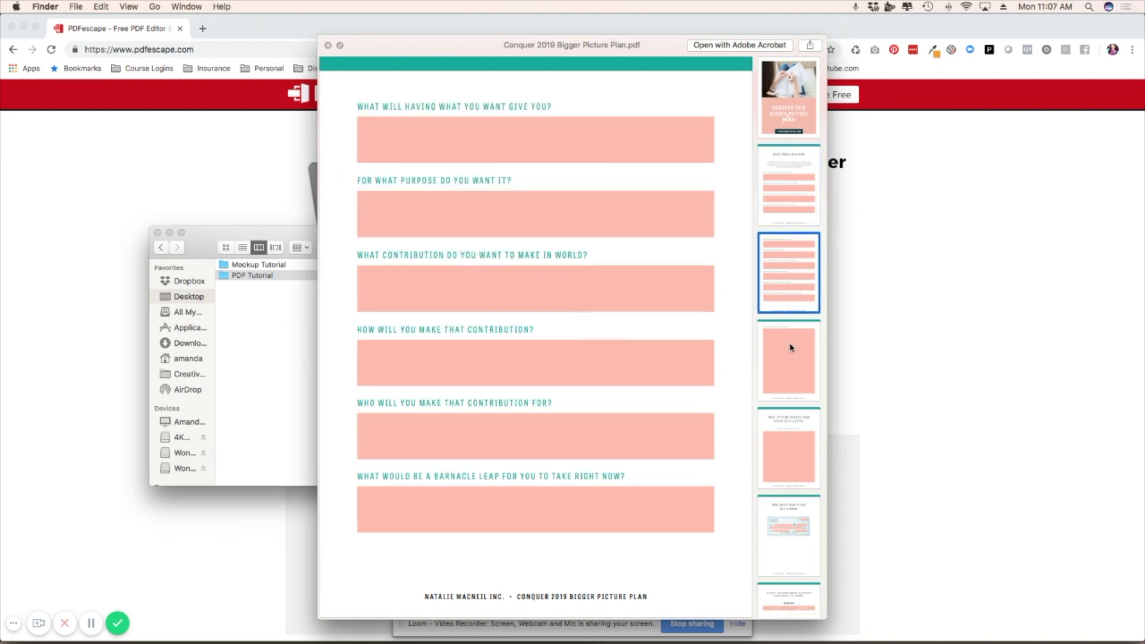
click(790, 380)
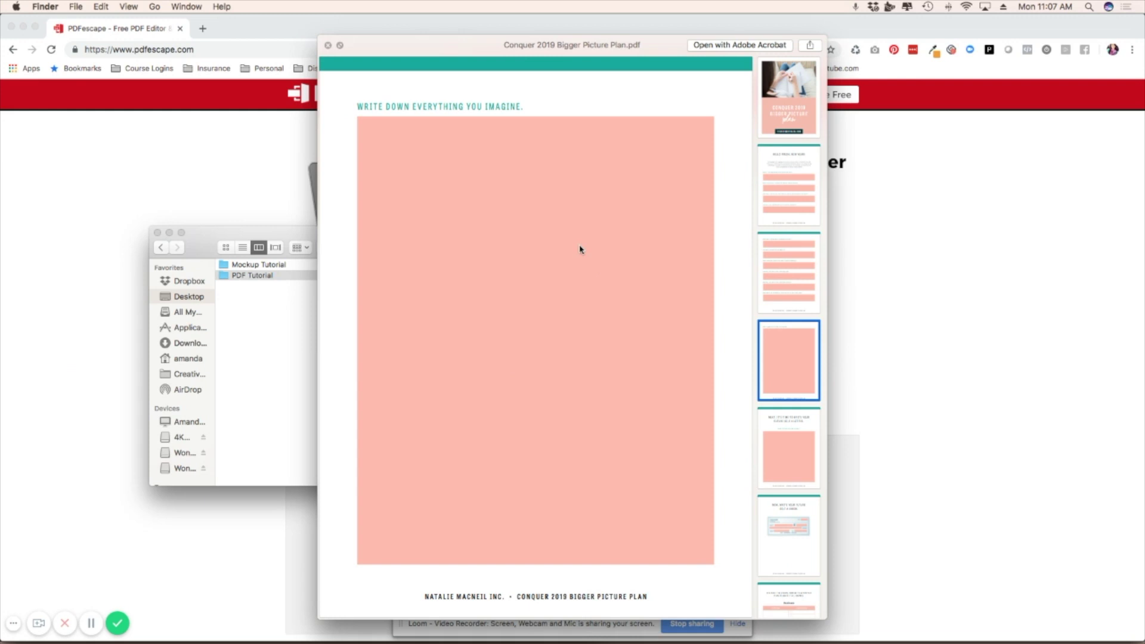
click(798, 188)
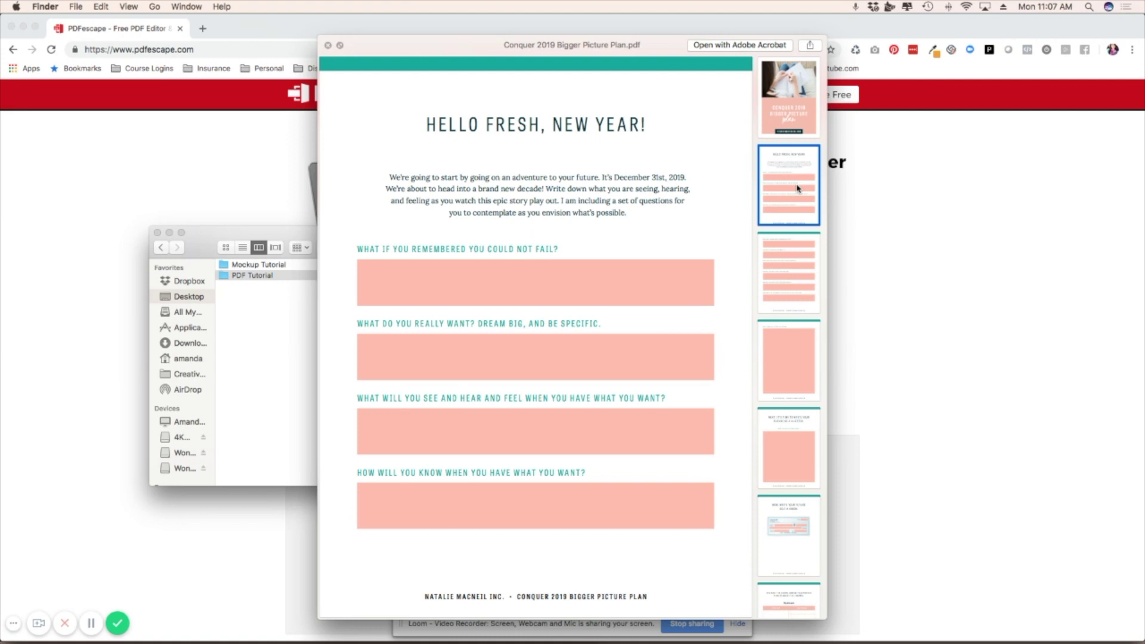
click(328, 46)
Upload Conquer 2019 Bigger Picture Plan.pdf into PDFescape by dropping it on the upload zone.
right_click(911, 262)
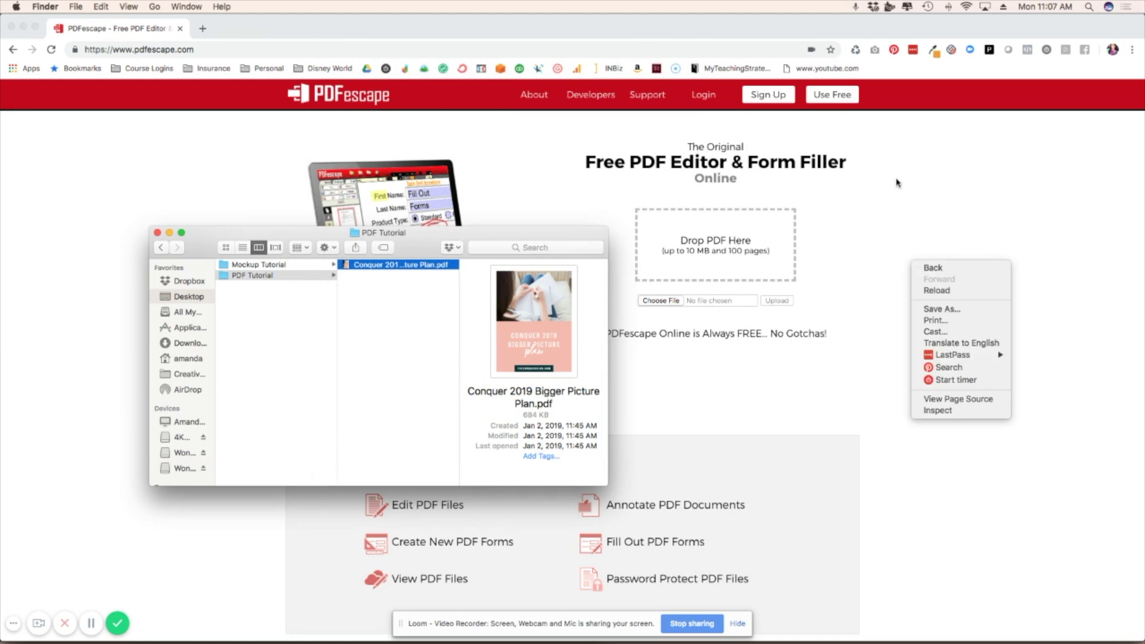
click(910, 204)
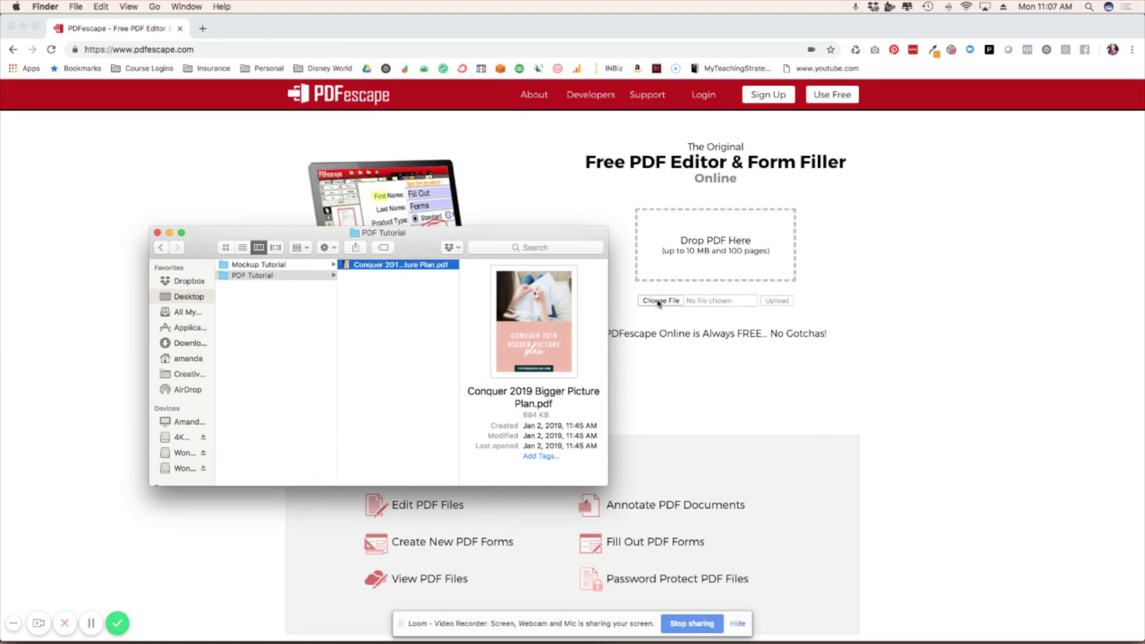
drag(369, 270, 718, 247)
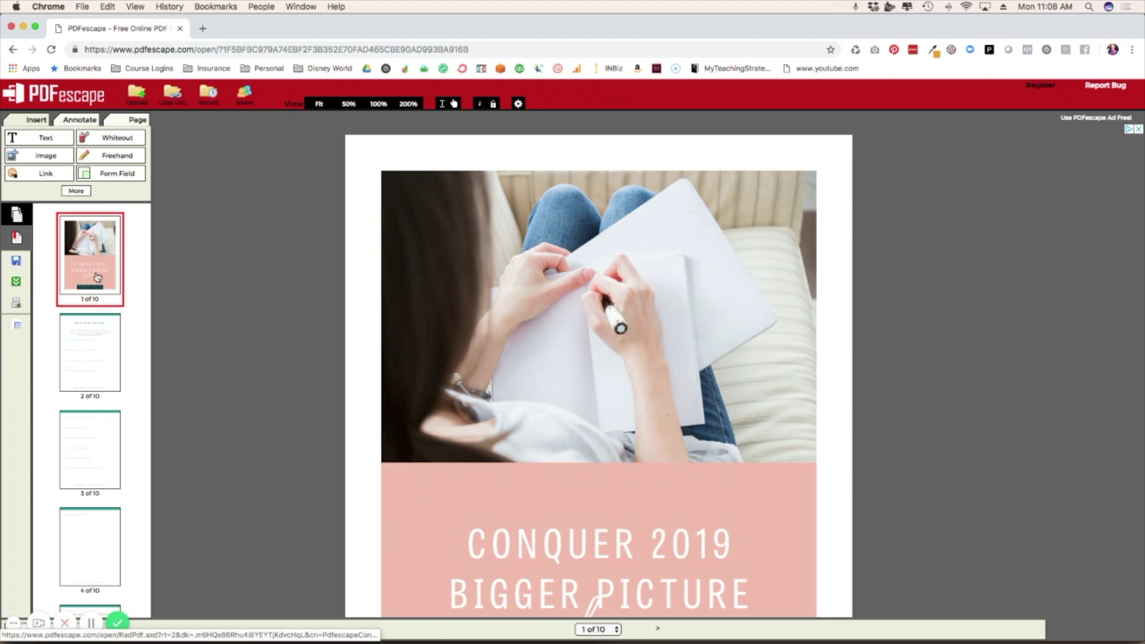
Display page 2 of the uploaded worksheet and scroll down to its answer boxes.
click(103, 349)
scroll(97, 376, down, 1)
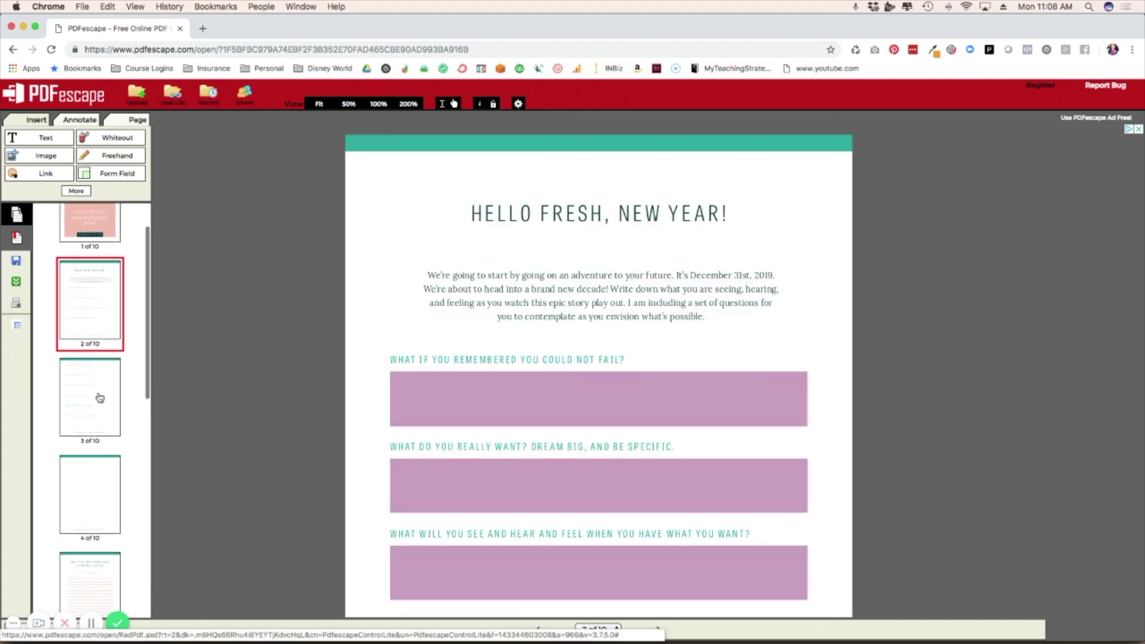
click(99, 397)
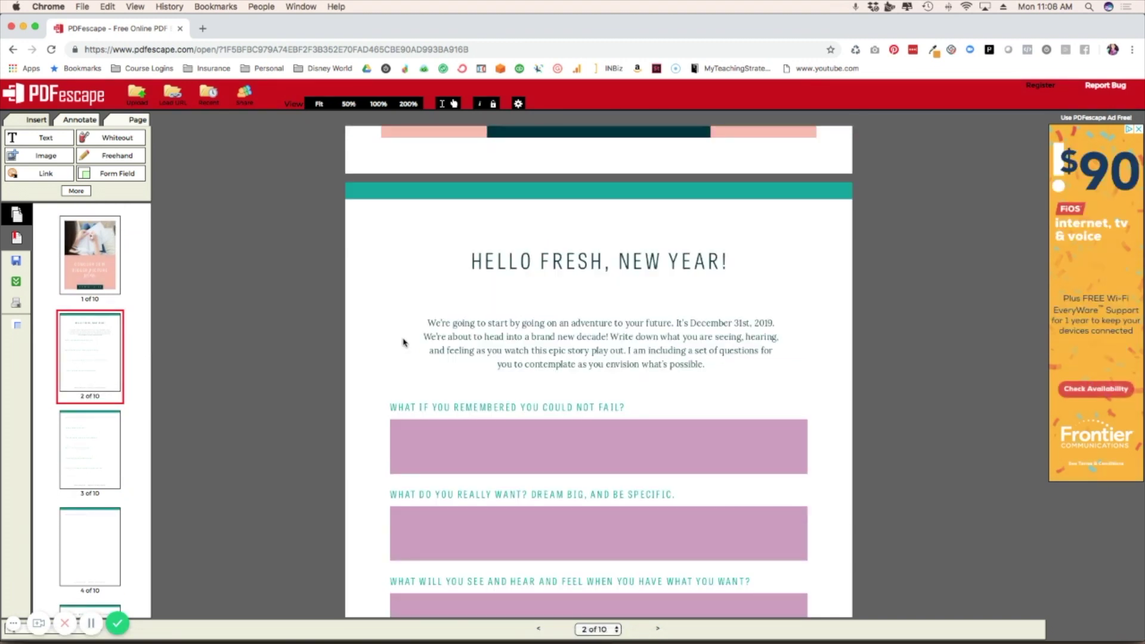
scroll(365, 350, down, 3)
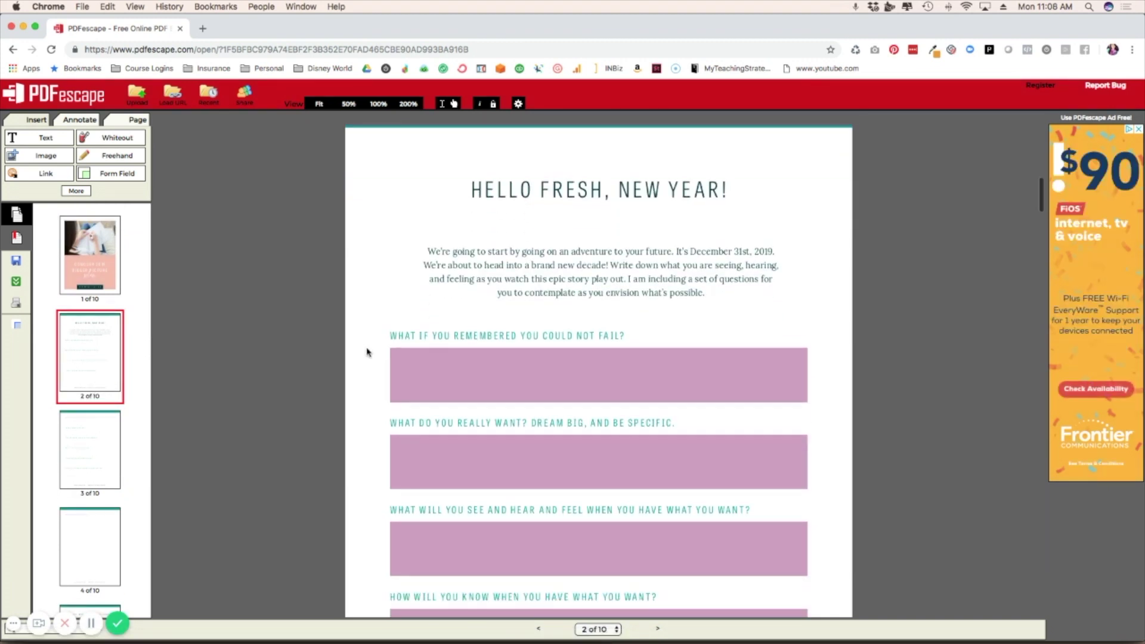
scroll(366, 352, down, 3)
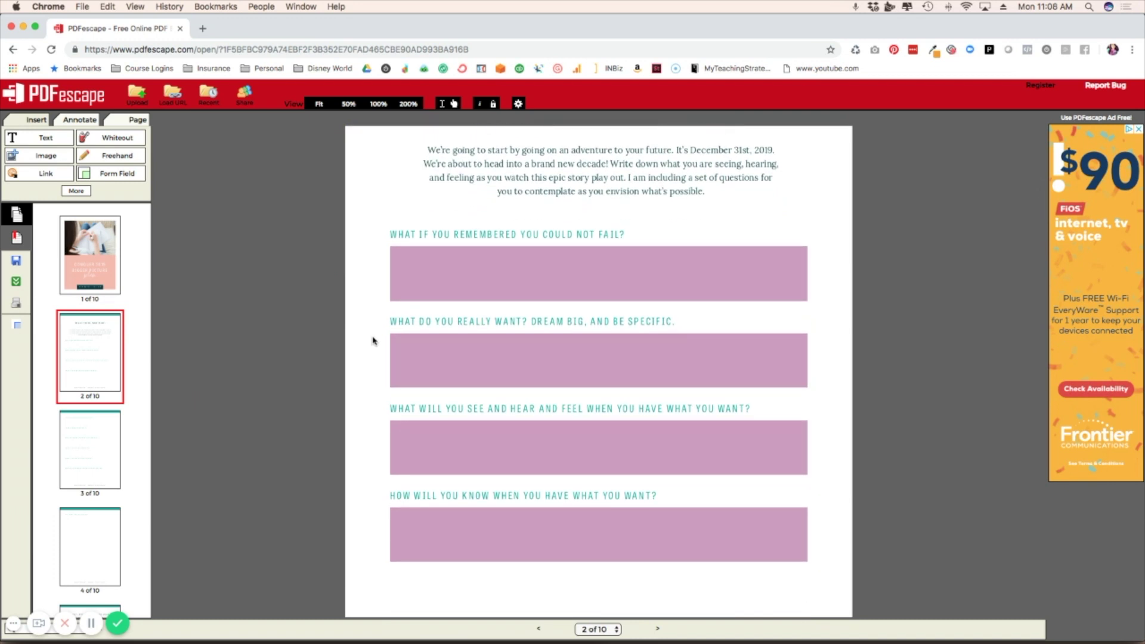
click(115, 176)
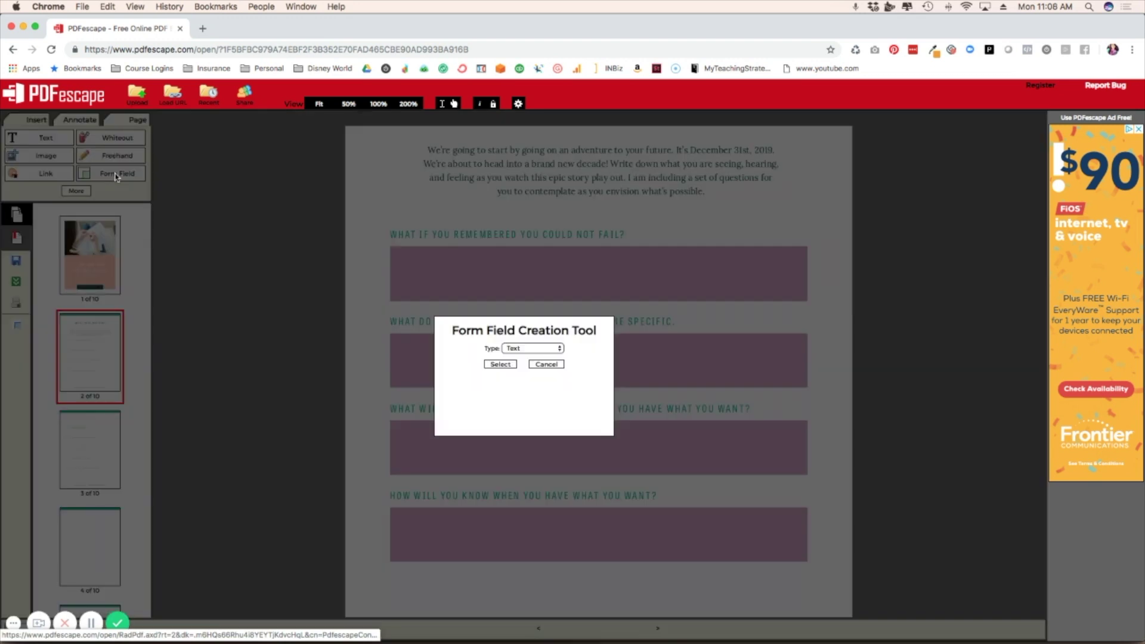
Draw a Text Paragraph form field over the first answer box on page 2.
click(529, 350)
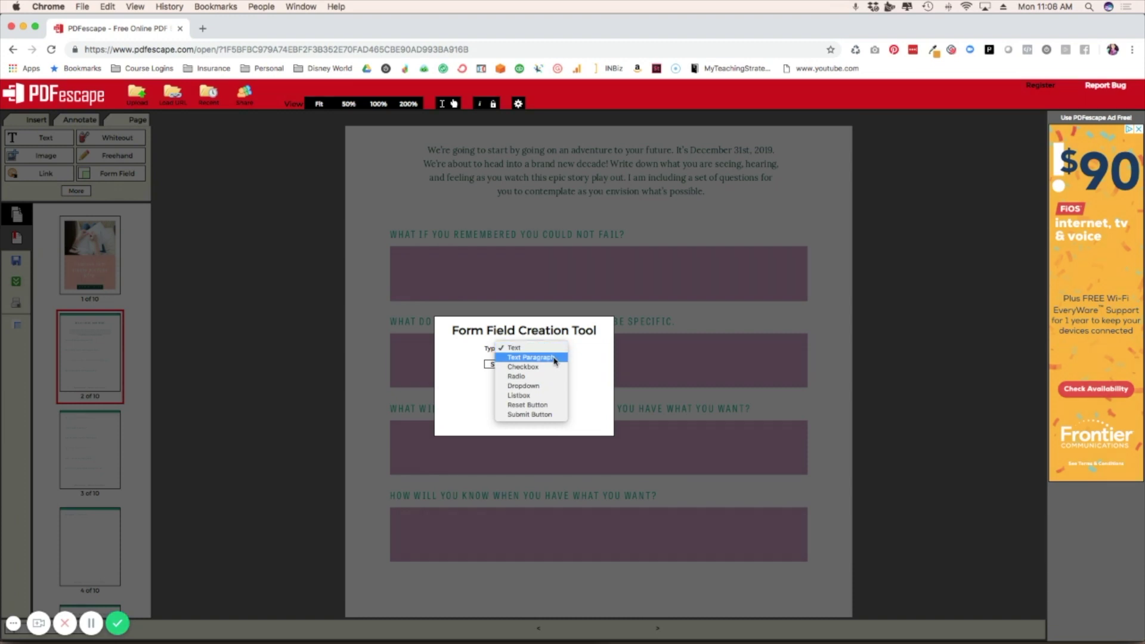
click(548, 358)
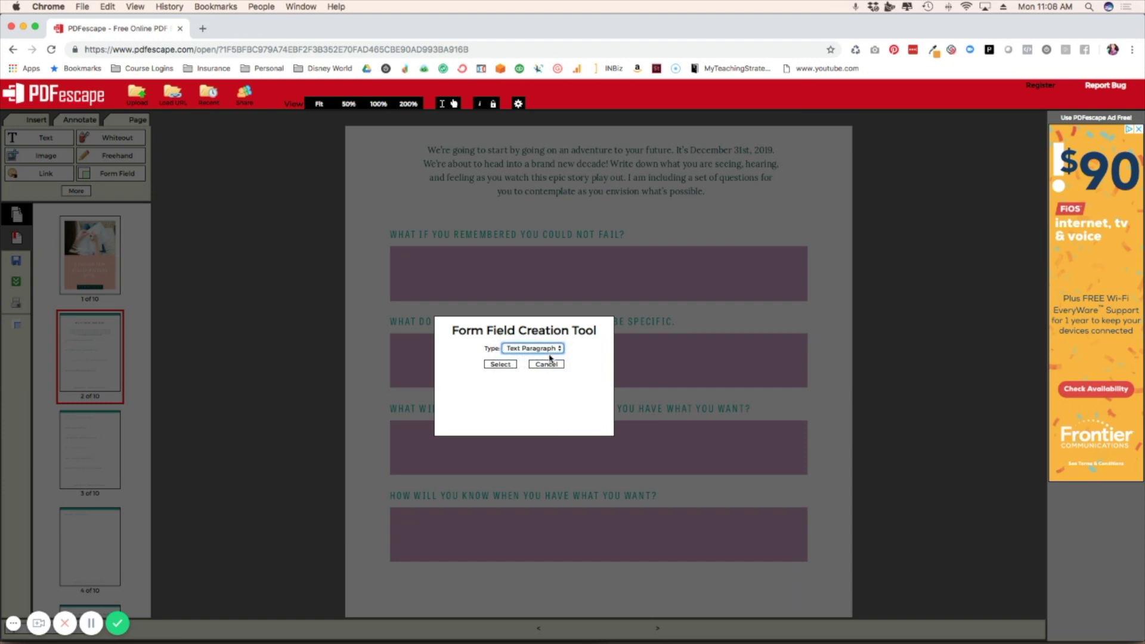
click(511, 365)
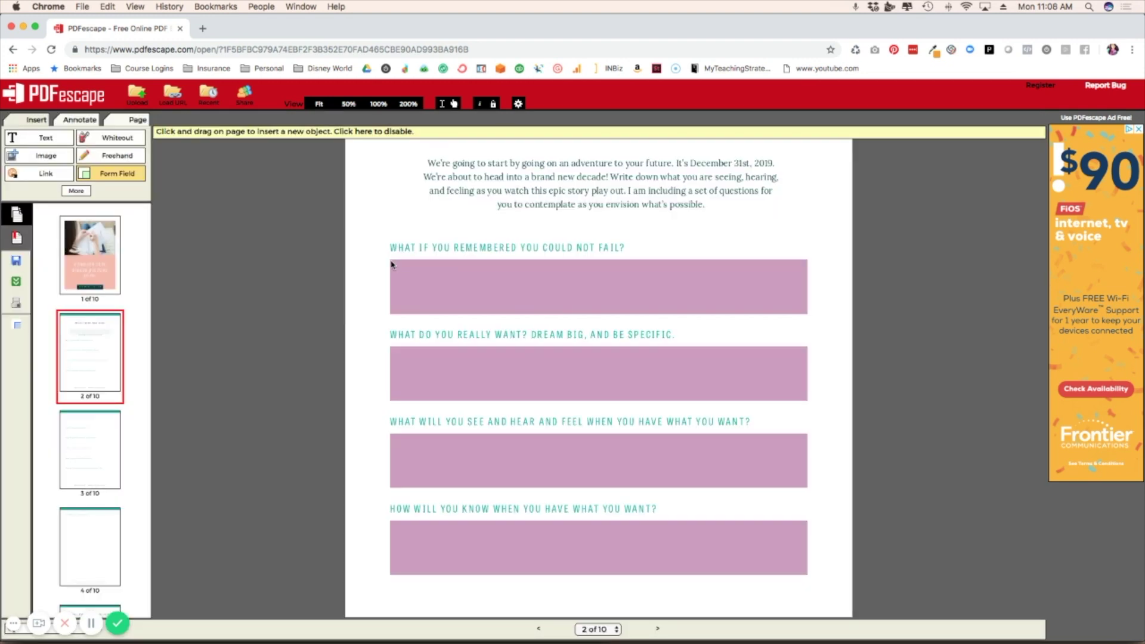
drag(391, 263, 809, 316)
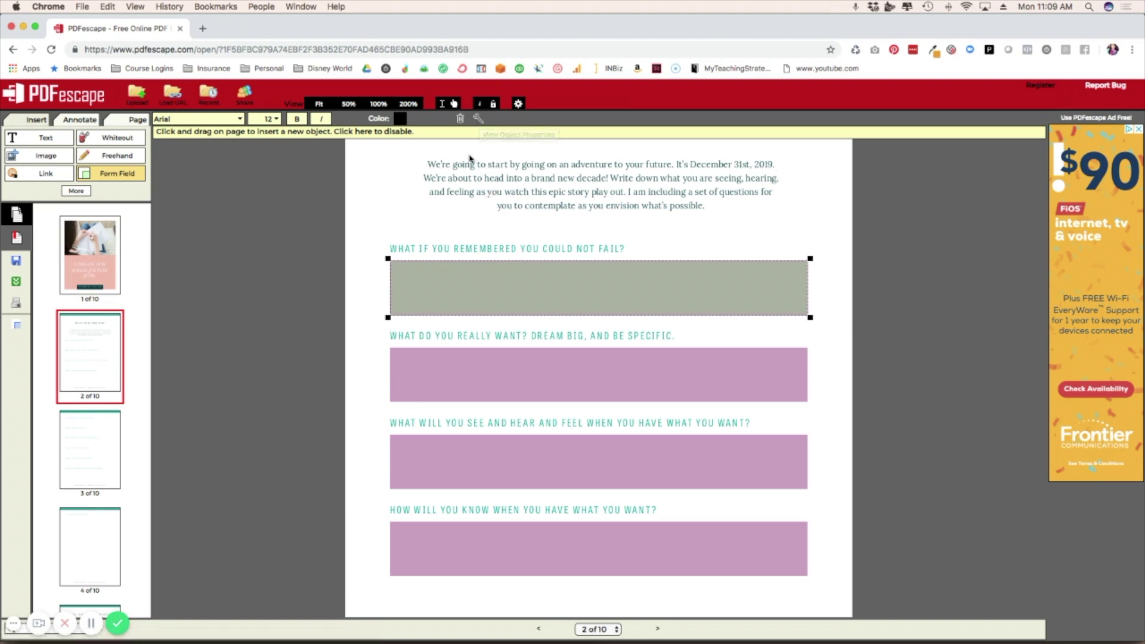
Review the first paragraph field's properties, keep Left alignment, and confirm with OK.
click(477, 119)
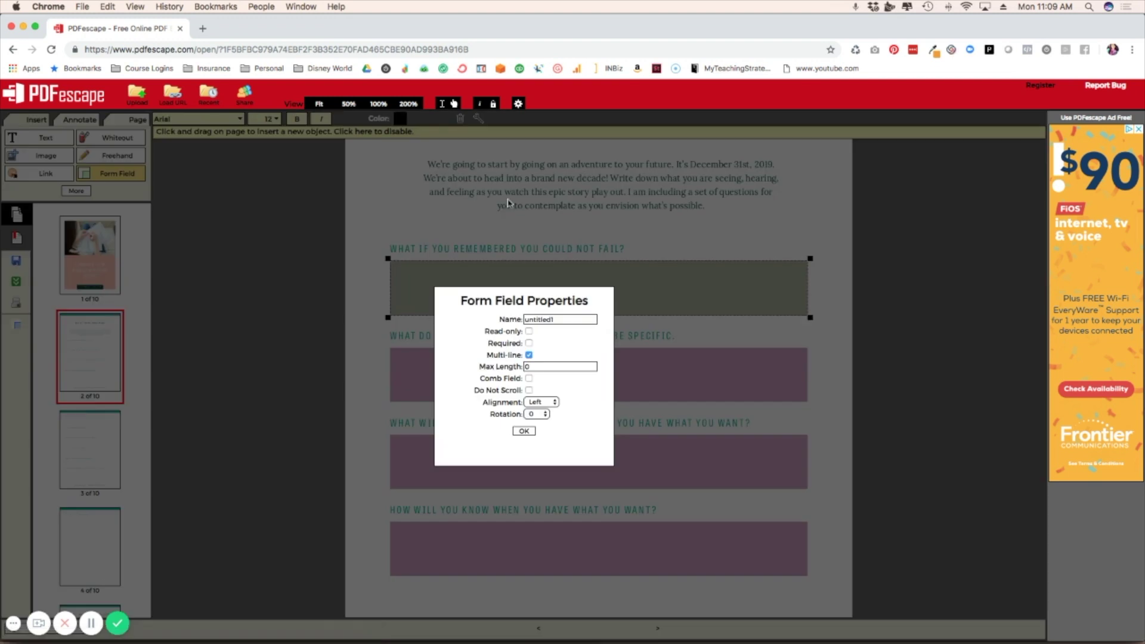
double_click(544, 321)
click(540, 404)
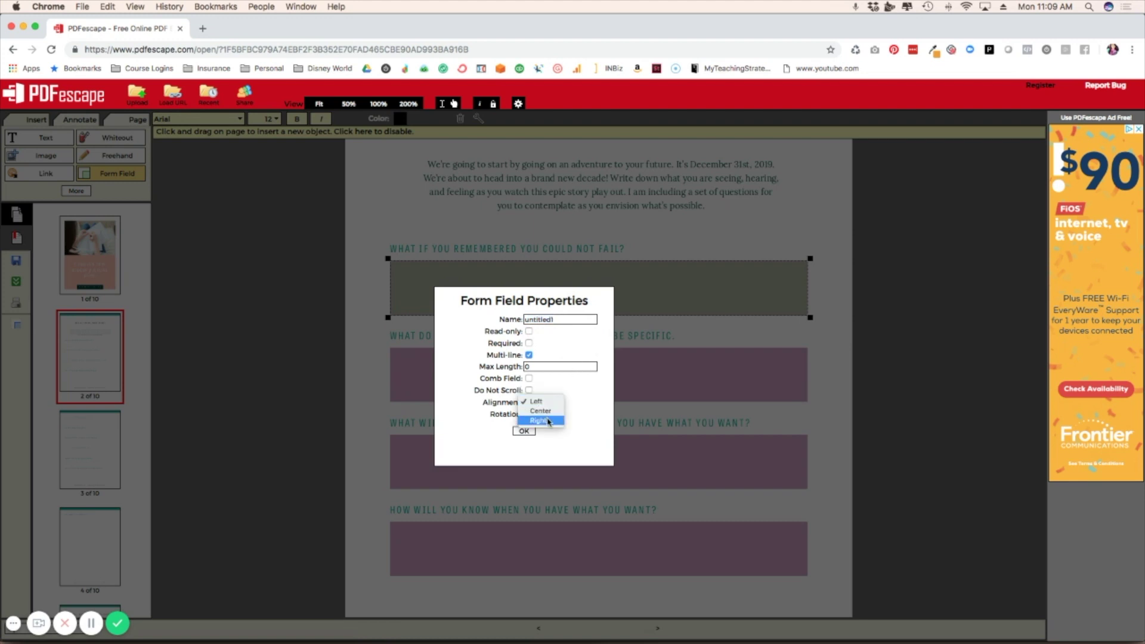
click(534, 403)
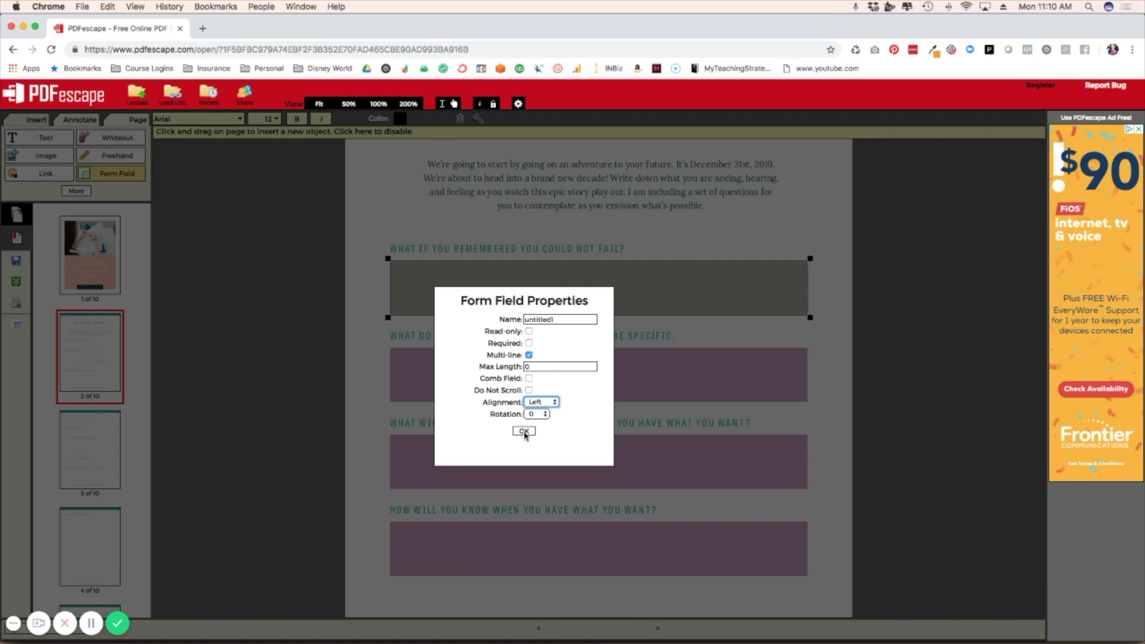
click(524, 431)
click(527, 436)
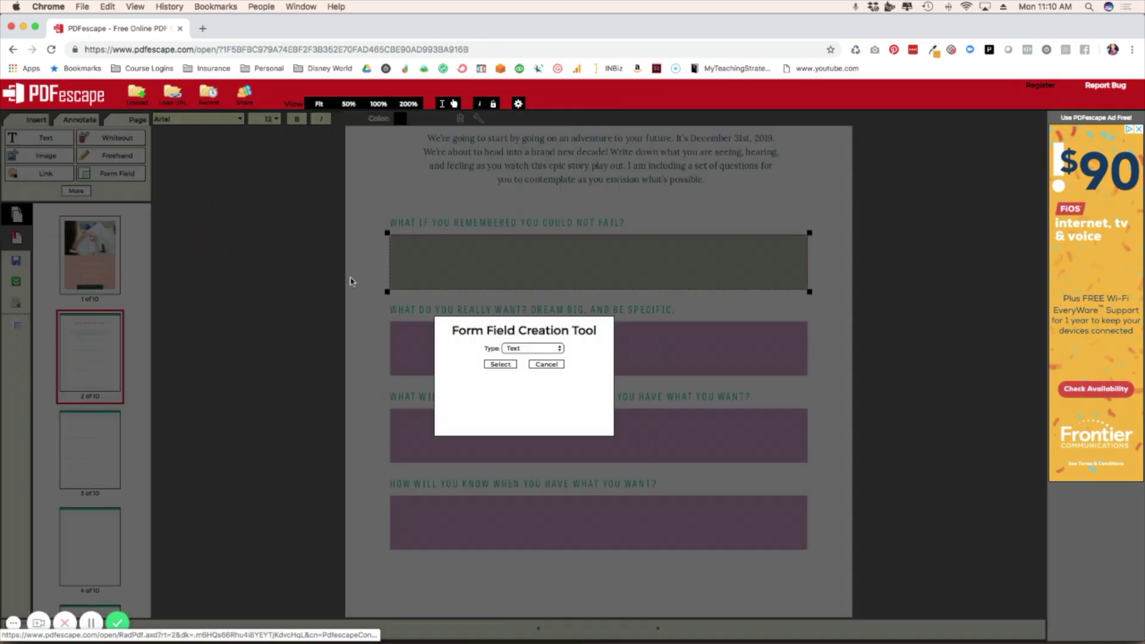
Add a Text Paragraph form field over the second answer box on page 2.
click(529, 350)
click(514, 357)
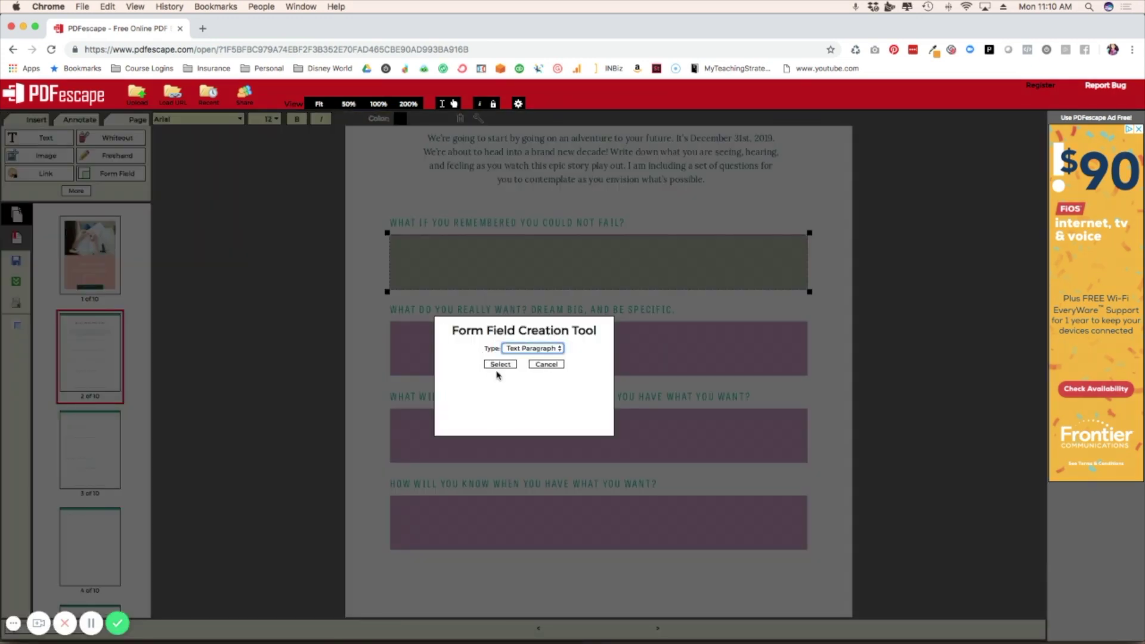
click(500, 366)
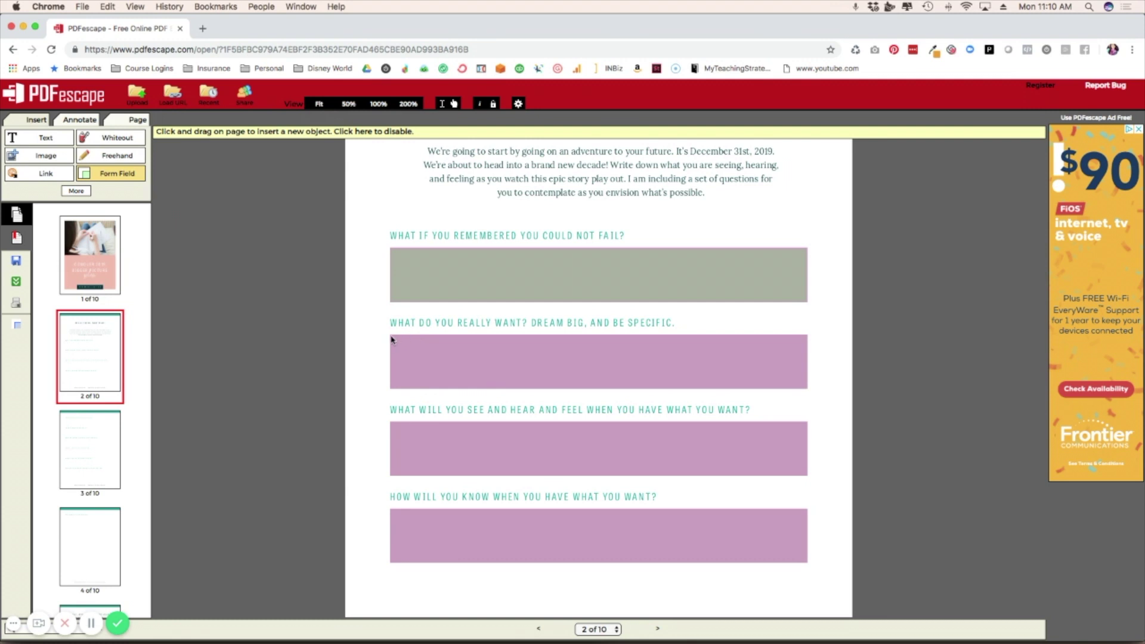
drag(391, 338, 806, 392)
Scroll to page 4 and draw a form field over its large writing box.
scroll(582, 362, down, 10)
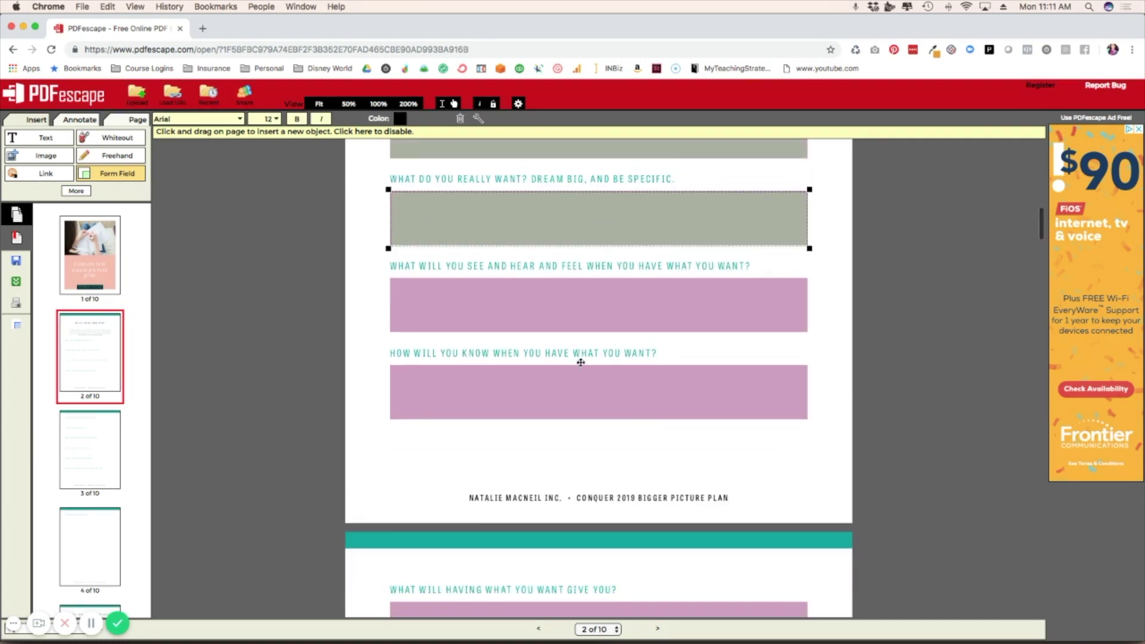
scroll(581, 363, down, 10)
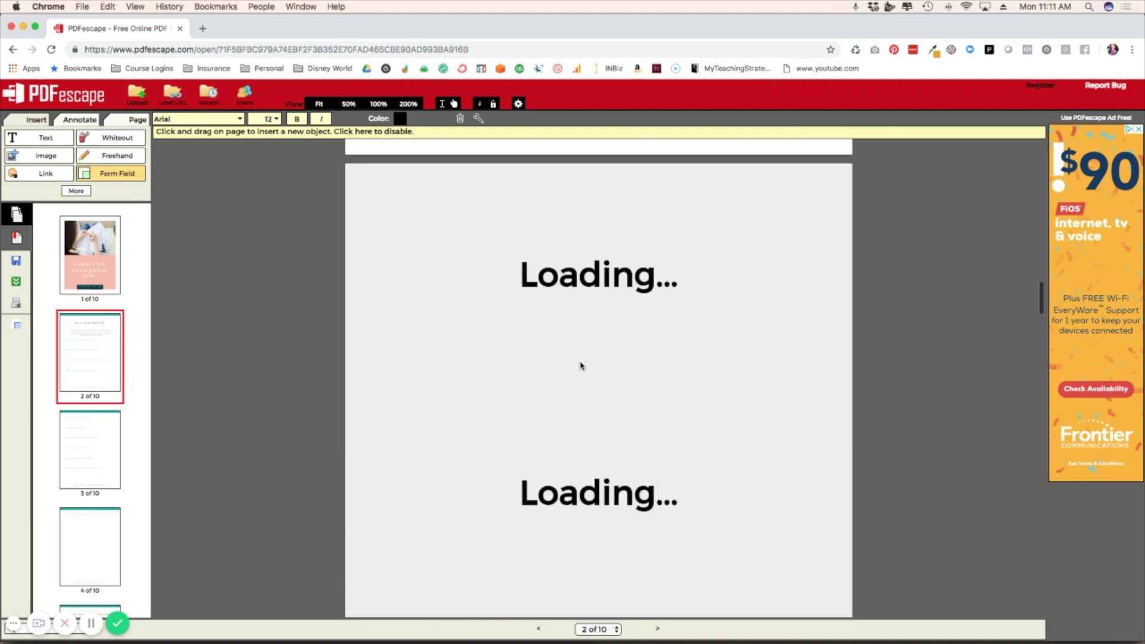
scroll(583, 365, down, 10)
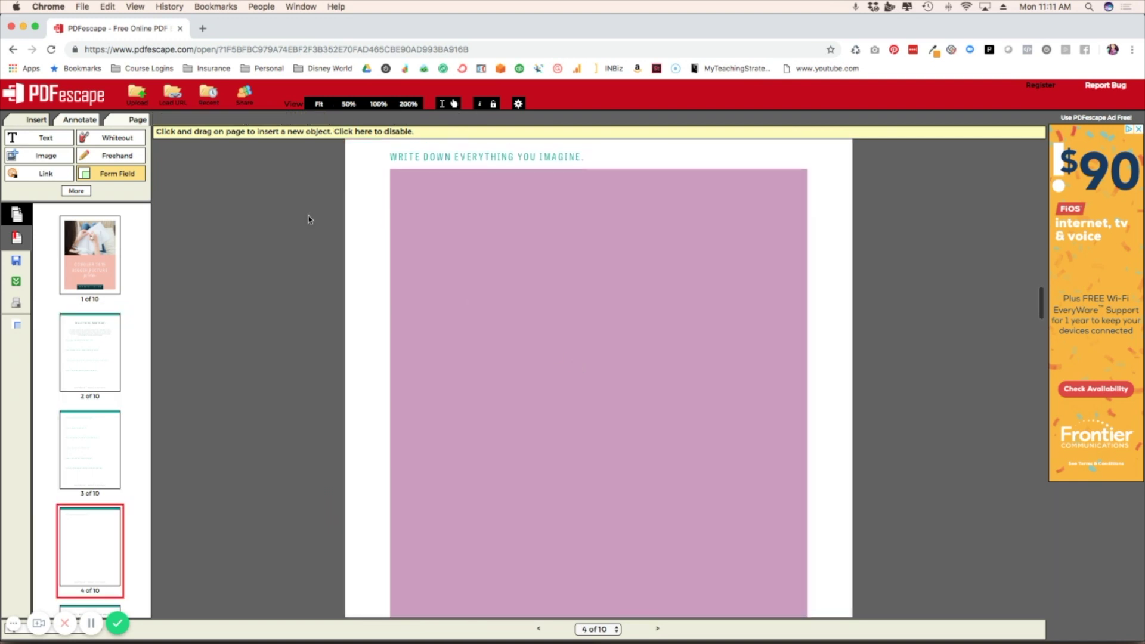
click(113, 179)
click(402, 173)
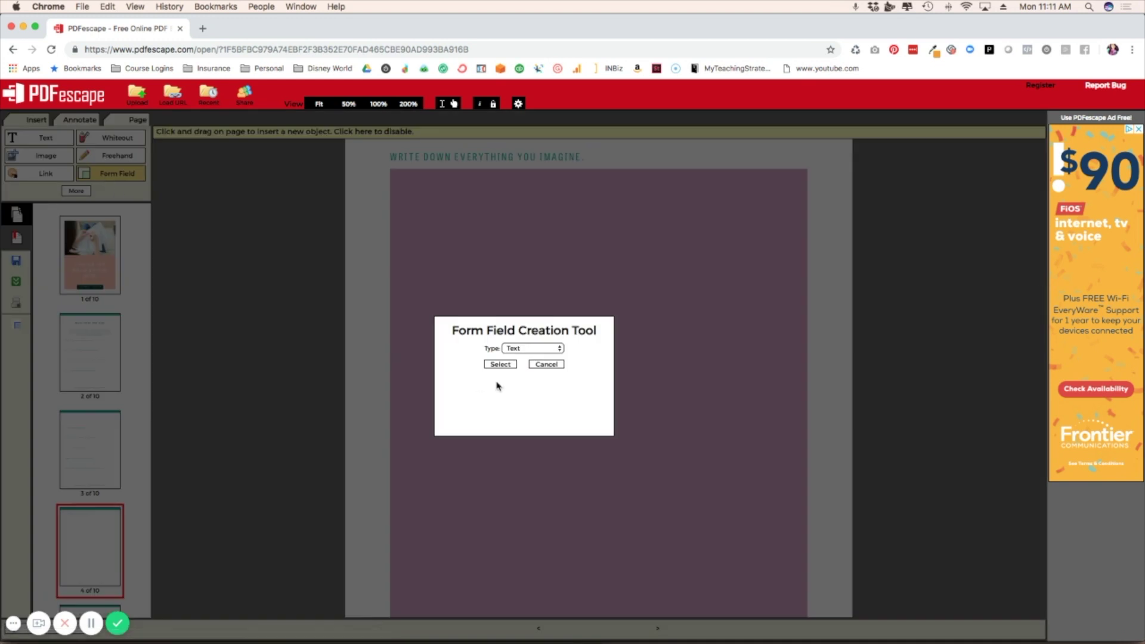
click(517, 349)
click(517, 349)
click(497, 364)
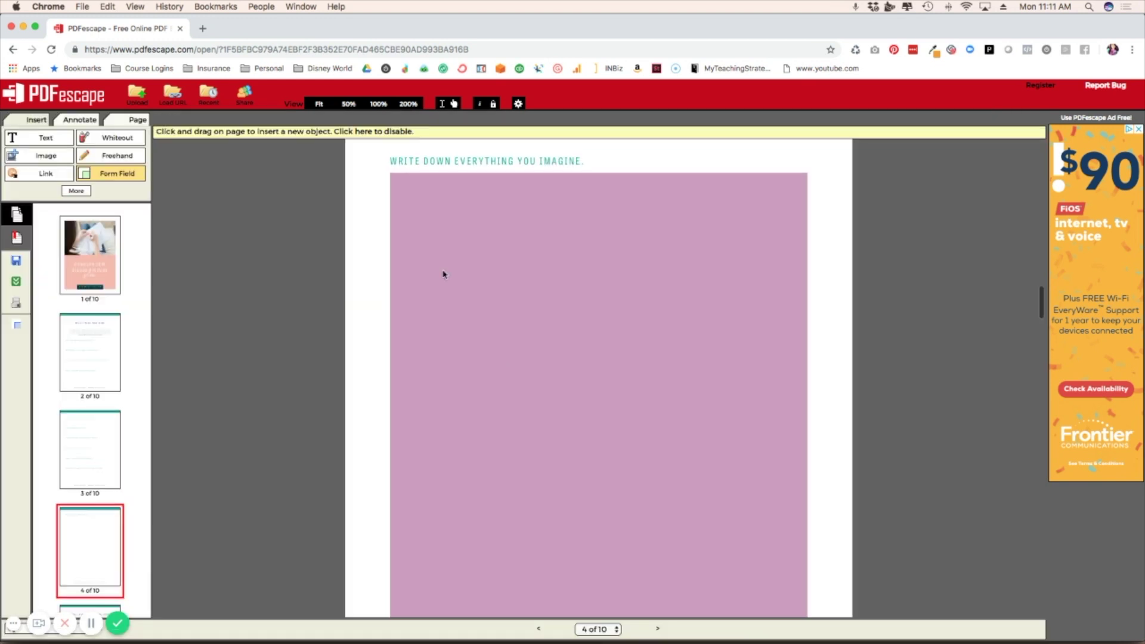
drag(391, 178, 803, 602)
scroll(309, 326, down, 5)
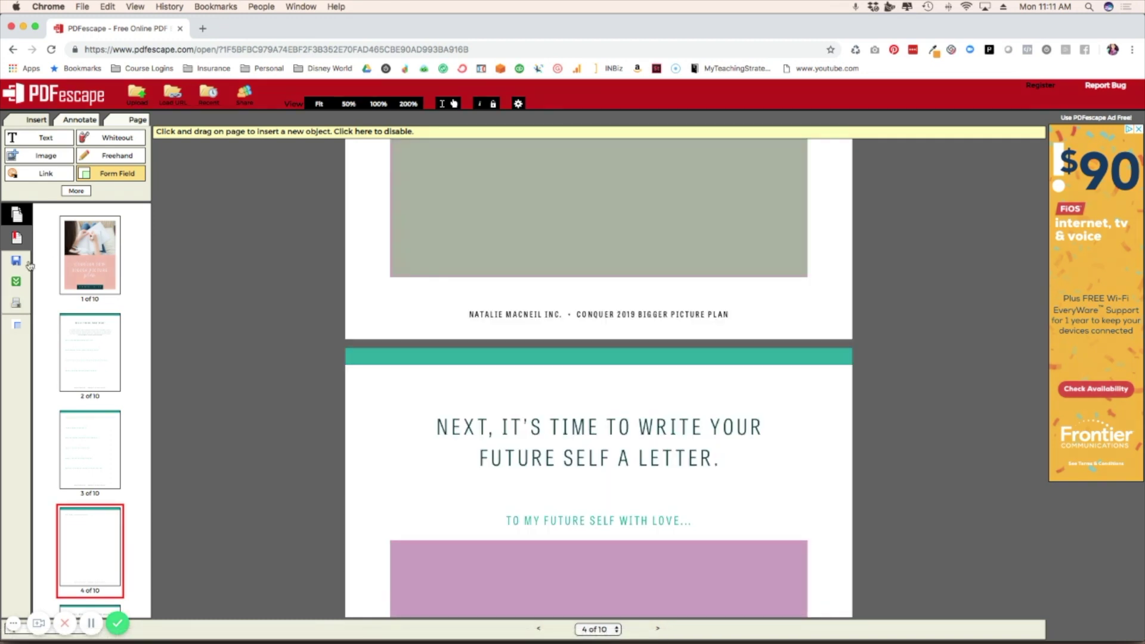
Save and download the edited worksheet PDF so it opens in Acrobat Pro DC.
click(14, 285)
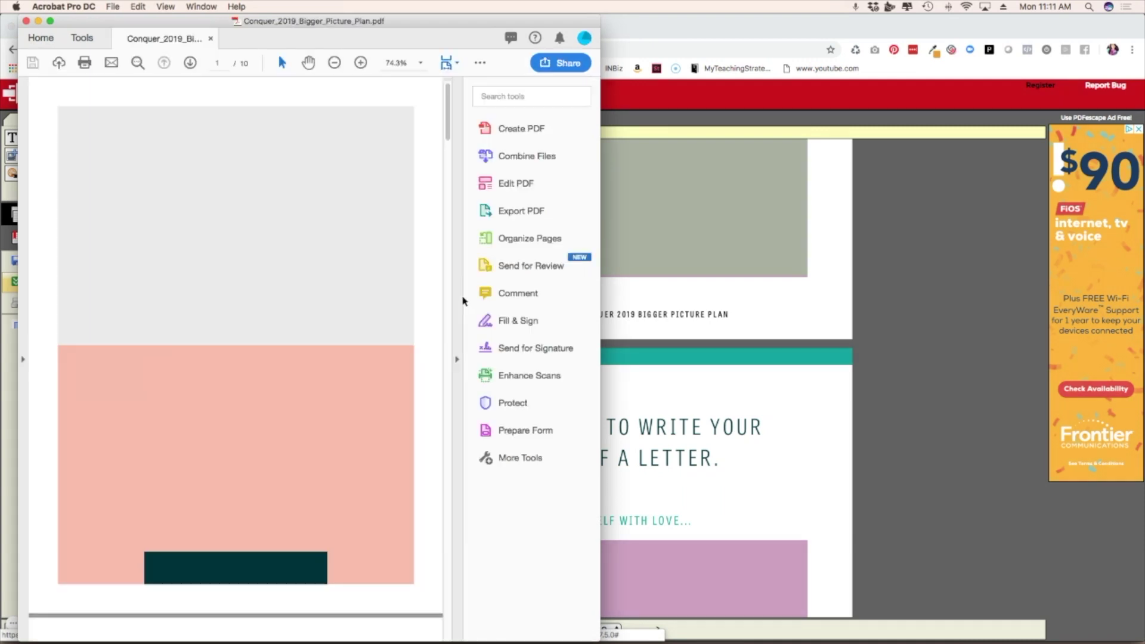
On page 2 in Acrobat, type test text 'alkdjfkajdfj' into the first answer field.
click(189, 62)
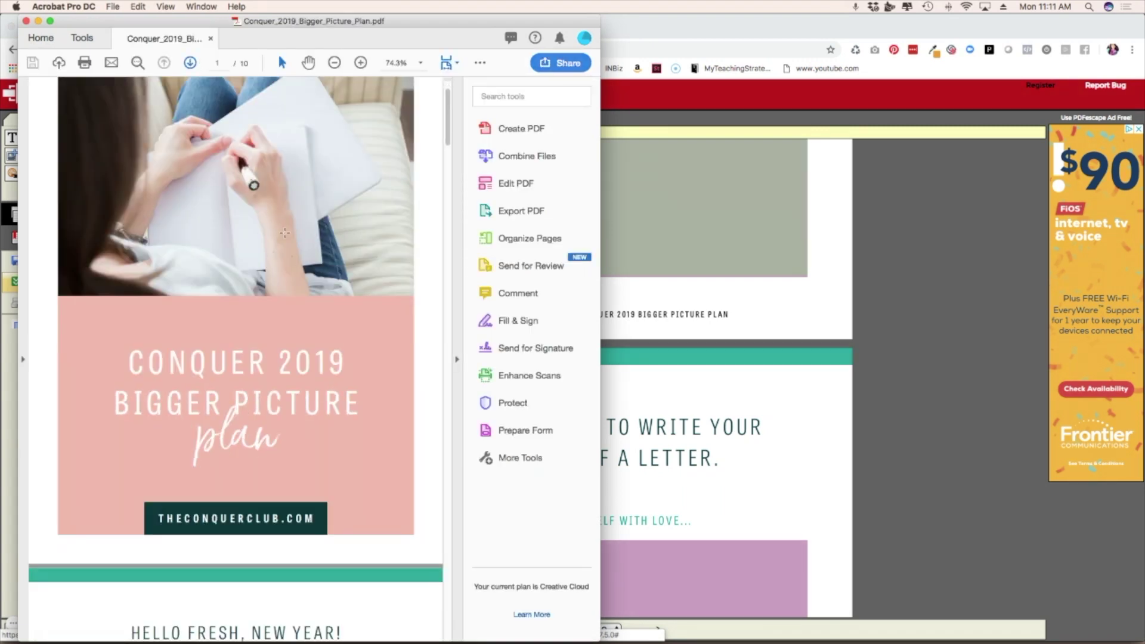
scroll(179, 262, down, 10)
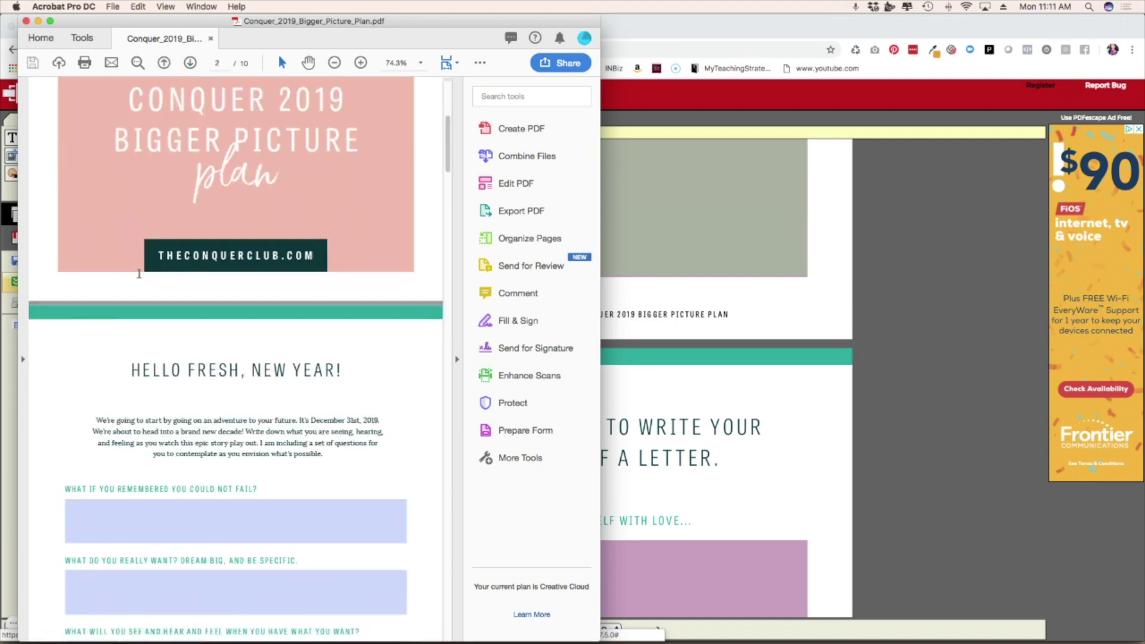
click(76, 324)
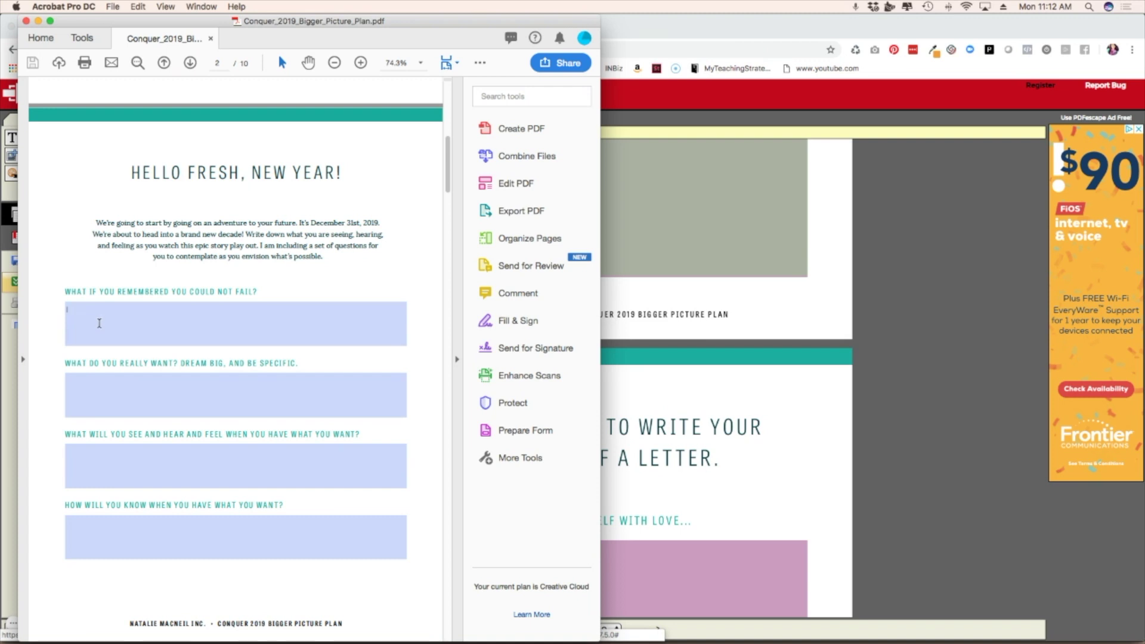
text(alkdjfkajdfj)
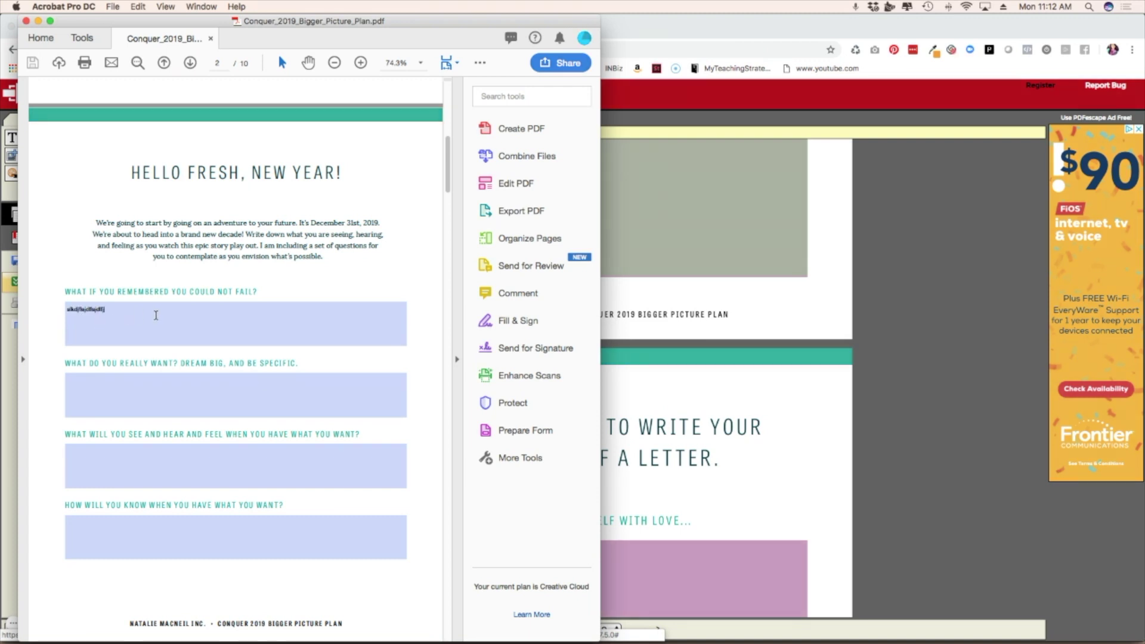